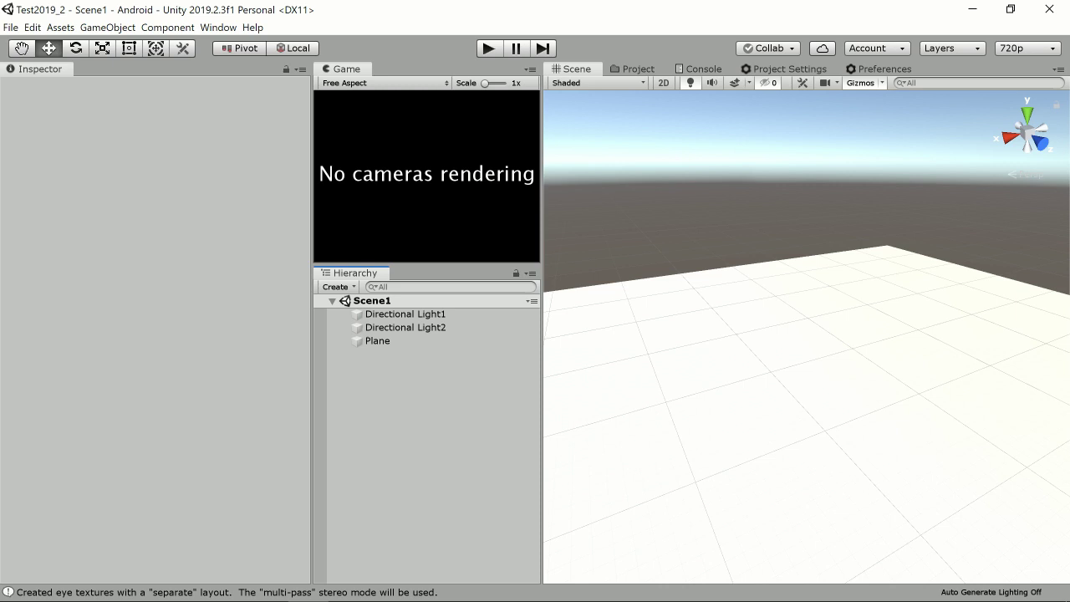
- Open Project Settings from the Edit menu, then return to the Scene view
click(32, 26)
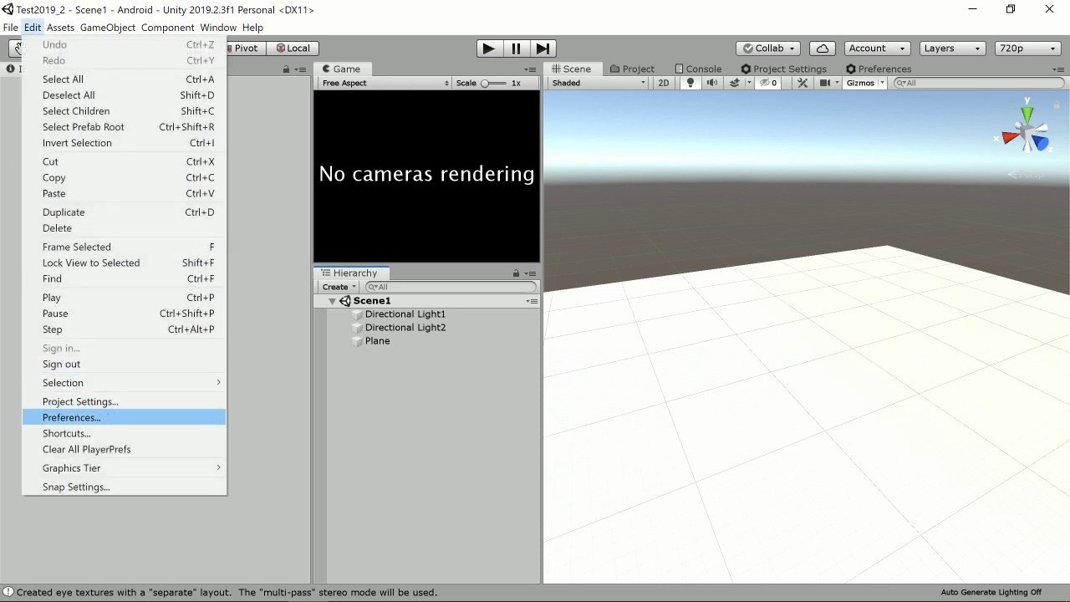
click(80, 402)
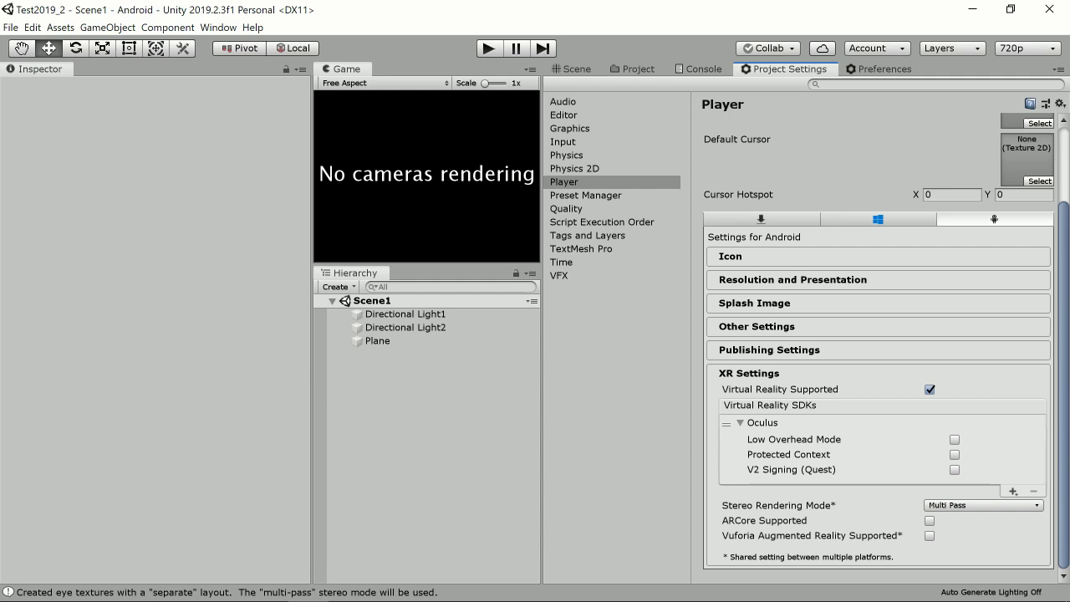
key(ctrl+1)
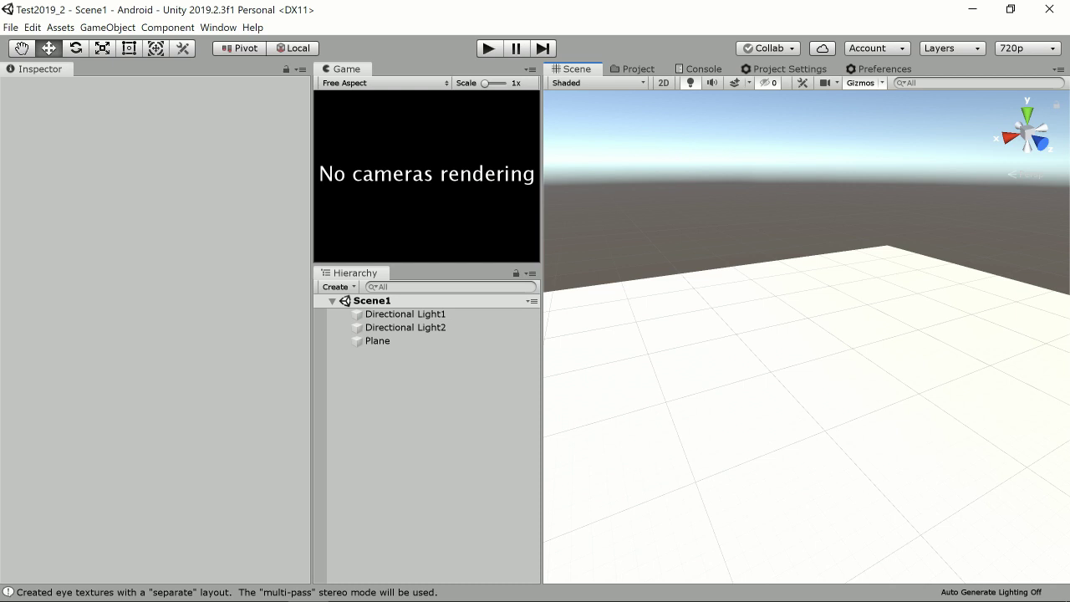
- Drag the Humanoid prefab from Humanoid/Prefabs into Scene1 and view it in the Scene tab
key(ctrl+5)
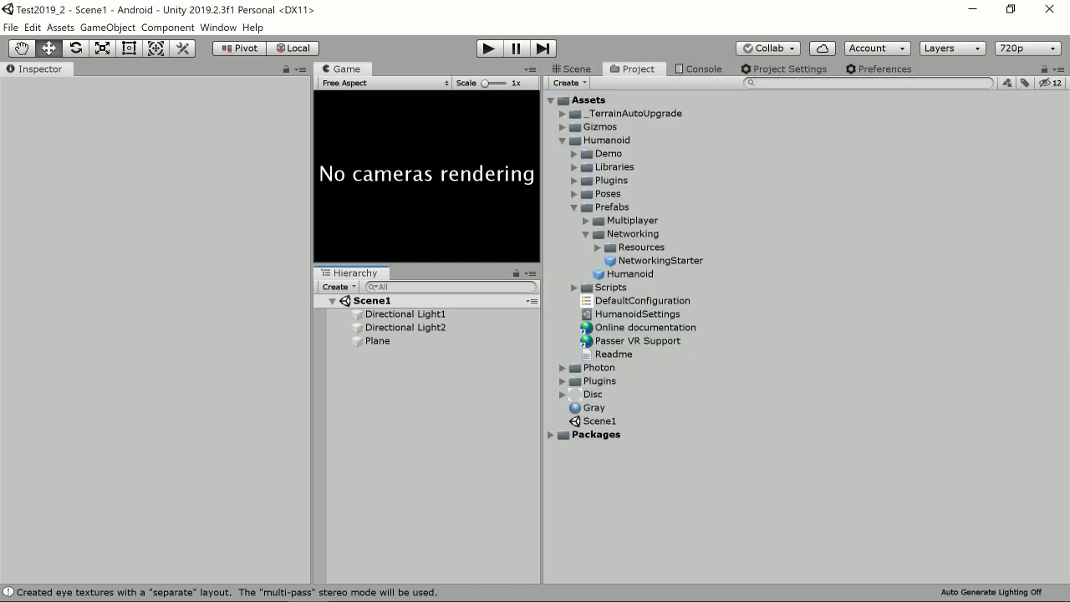
drag(630, 274, 389, 353)
key(ctrl+1)
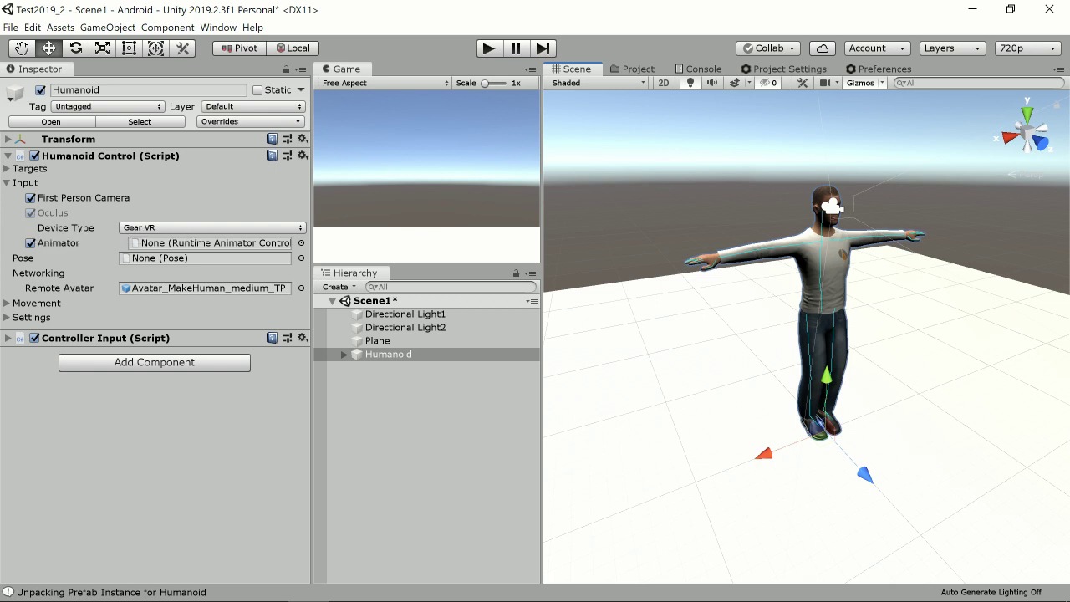
- Set the Humanoid's Device Type to Oculus Quest and enter play mode
click(213, 228)
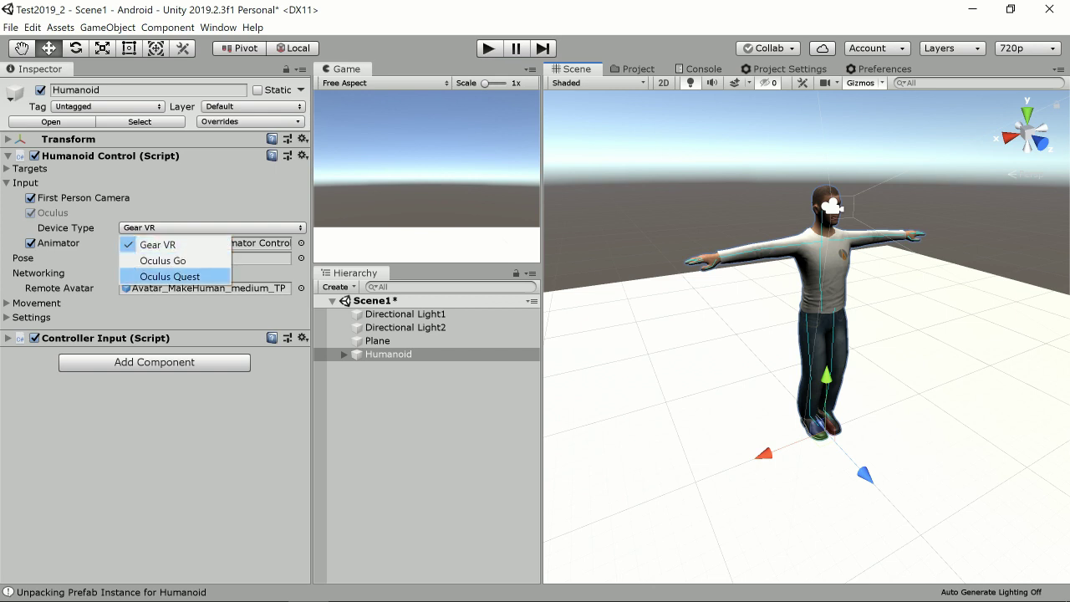
click(169, 276)
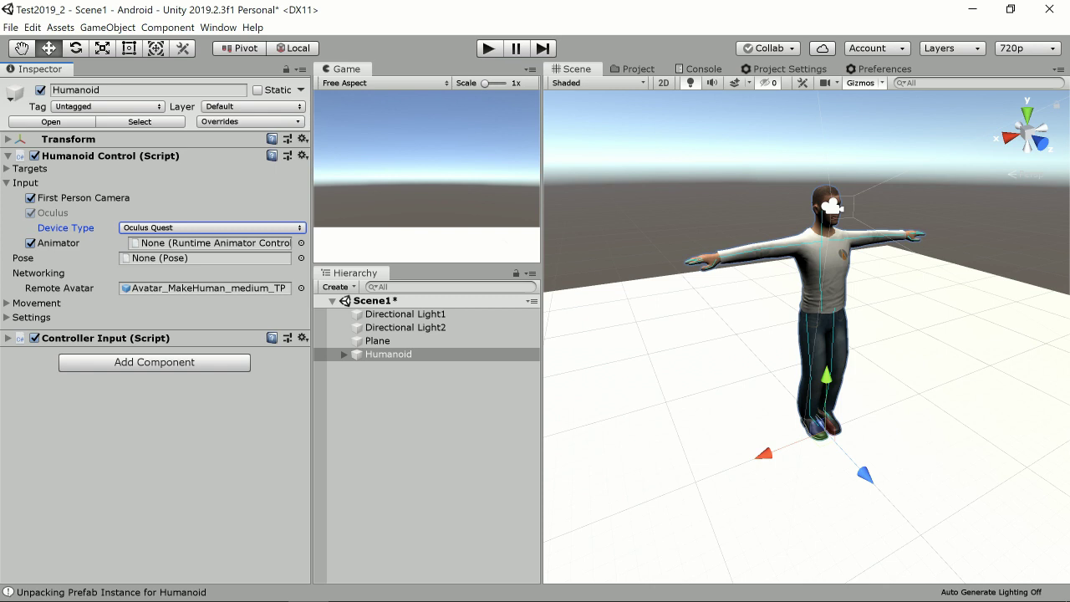
key(ctrl+p)
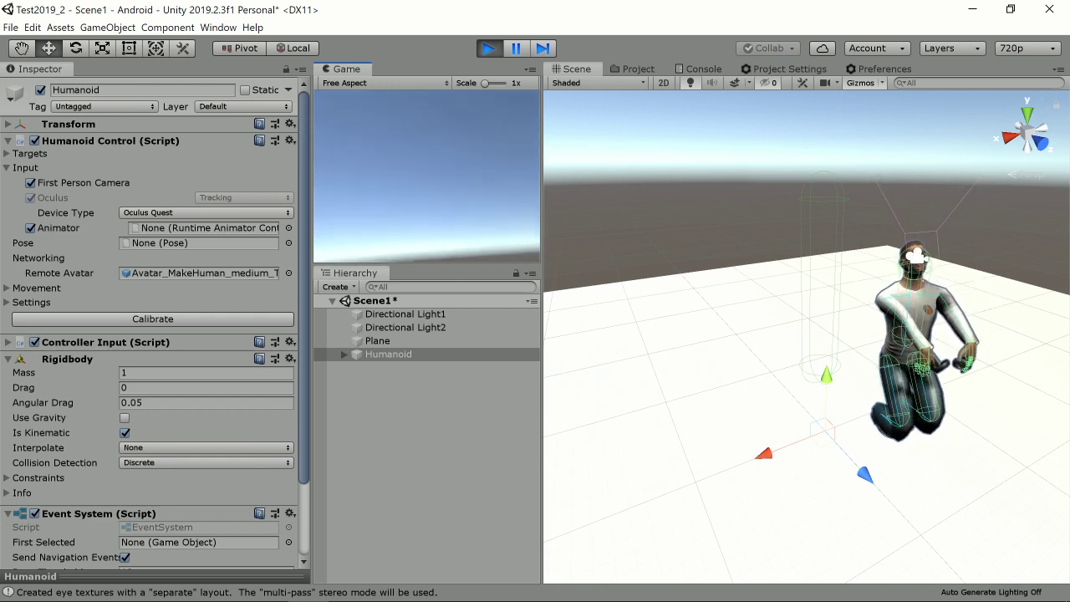
- Exit play mode with the Play button so the avatar returns to T-pose
click(488, 47)
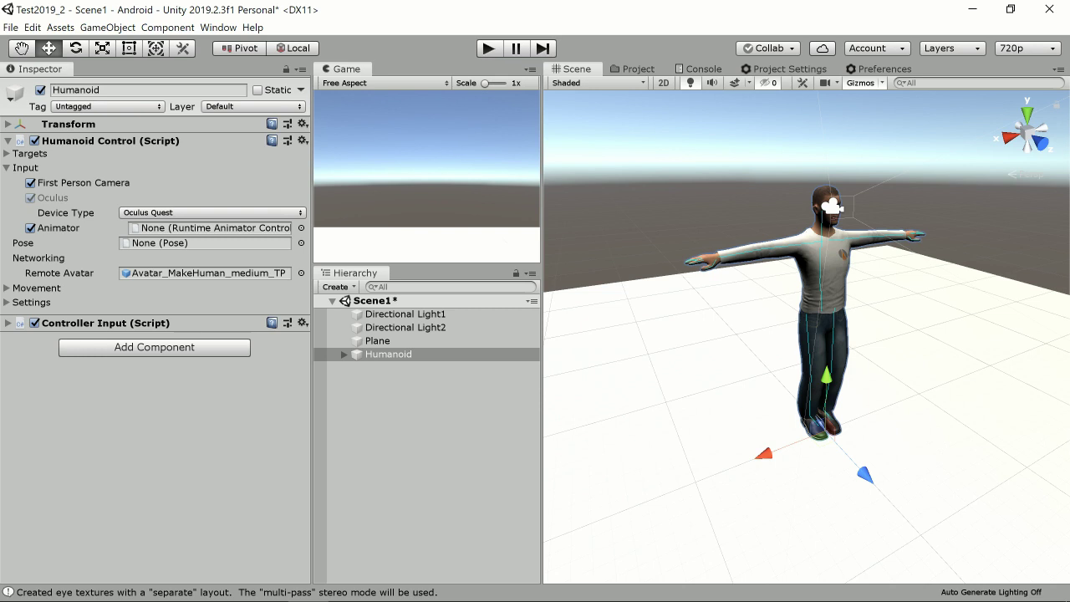
- Drag NetworkingStarter from Humanoid > Prefabs > Networking into Scene1, then select the Photon folder
key(ctrl+5)
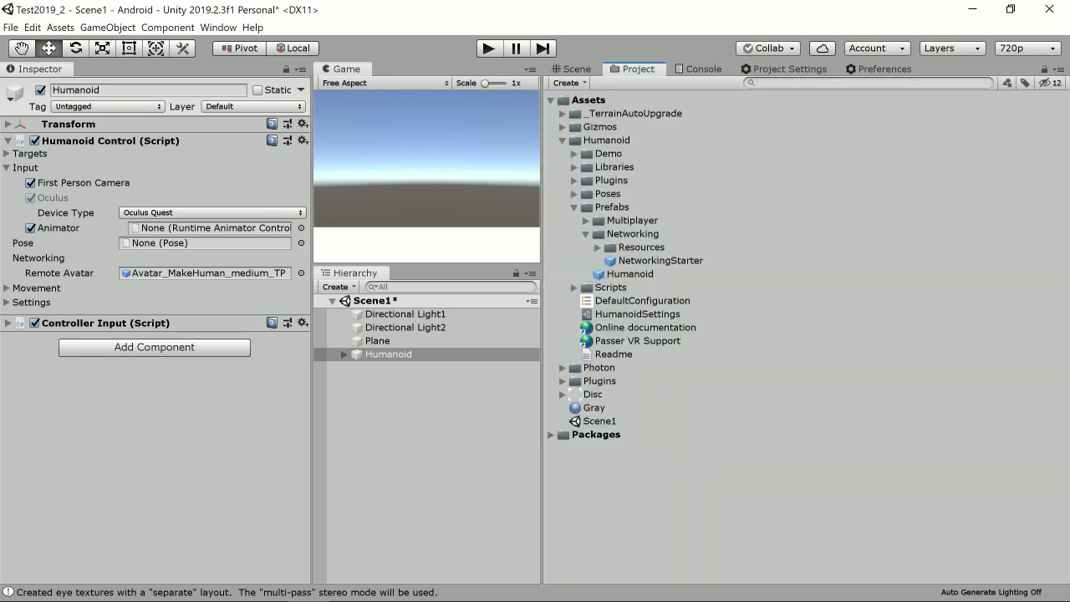
click(606, 140)
click(612, 207)
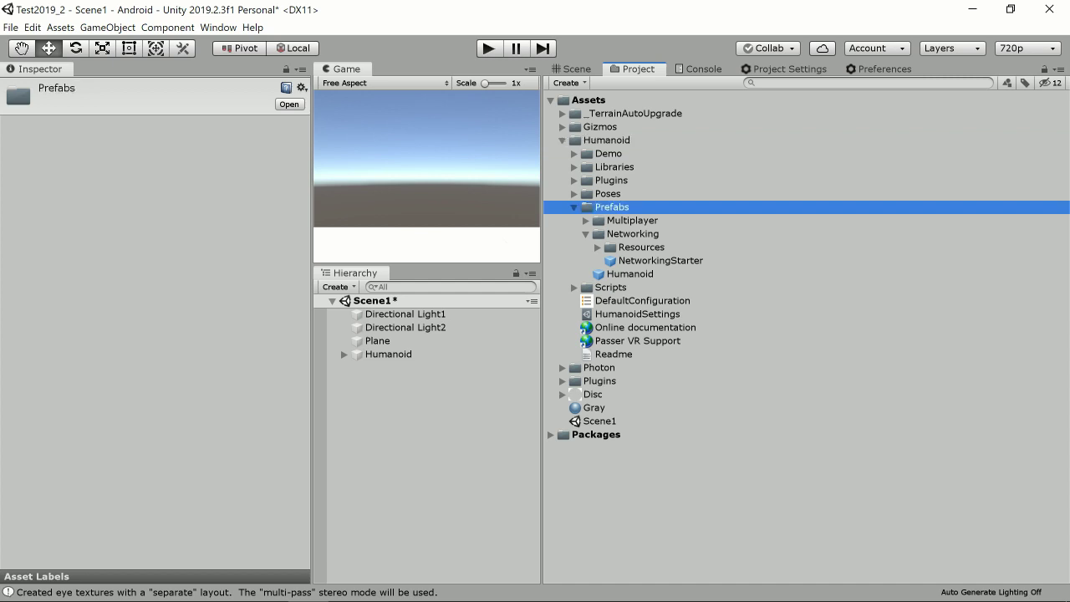
click(633, 234)
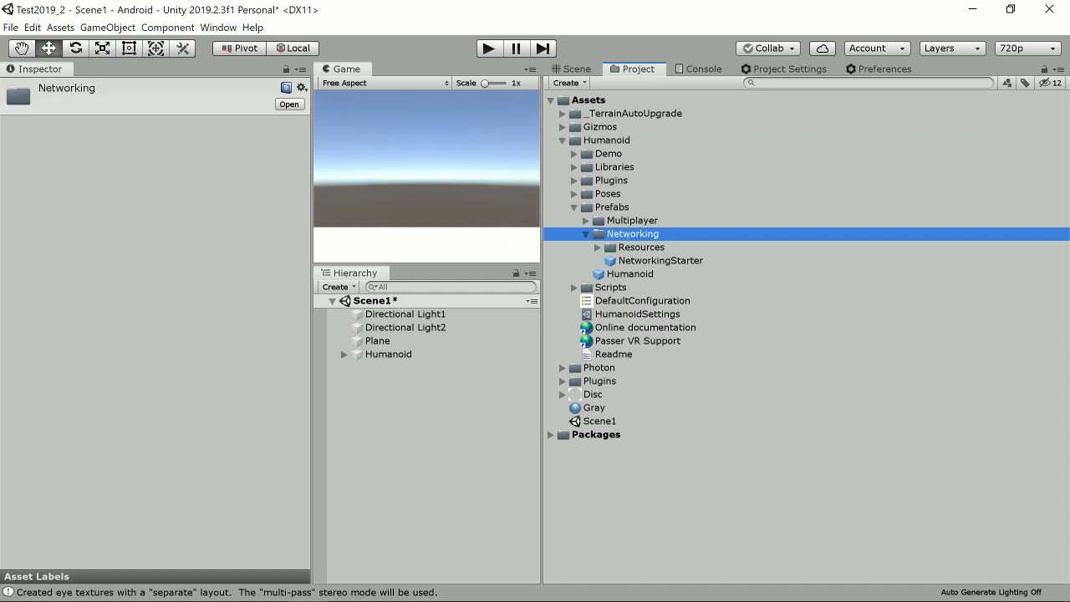
drag(660, 261, 408, 381)
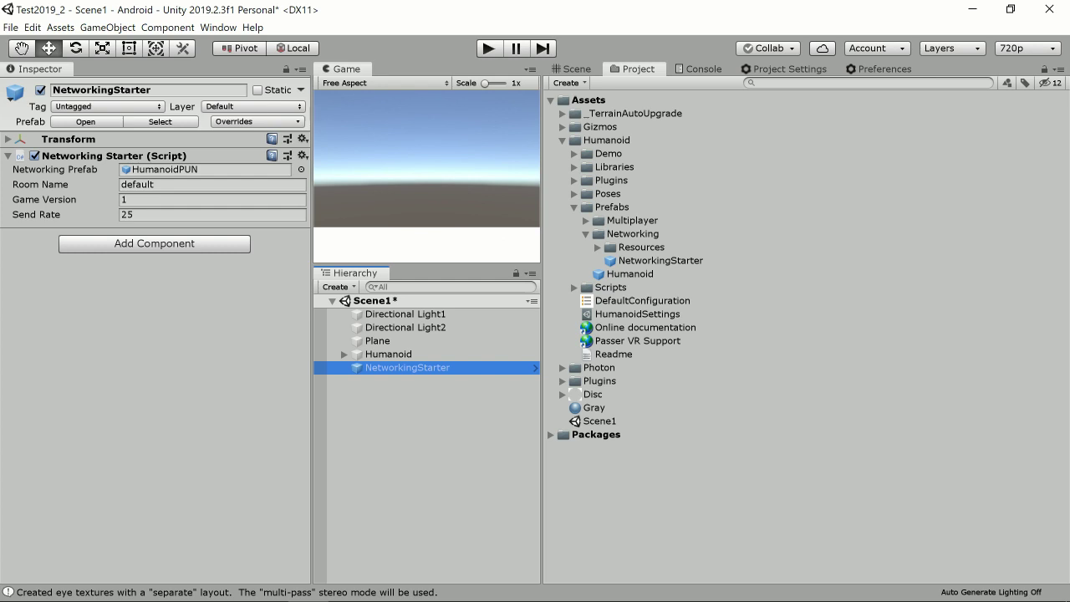
click(599, 367)
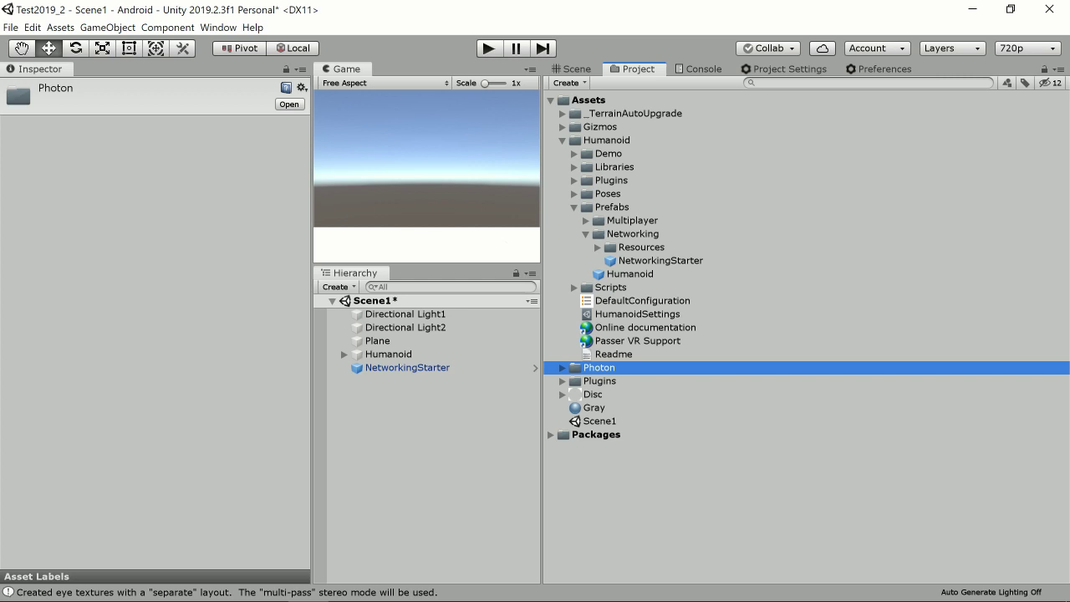
- Keep Networking Support as Photon Networking in Humanoid Control preferences and return to the Scene view
click(880, 69)
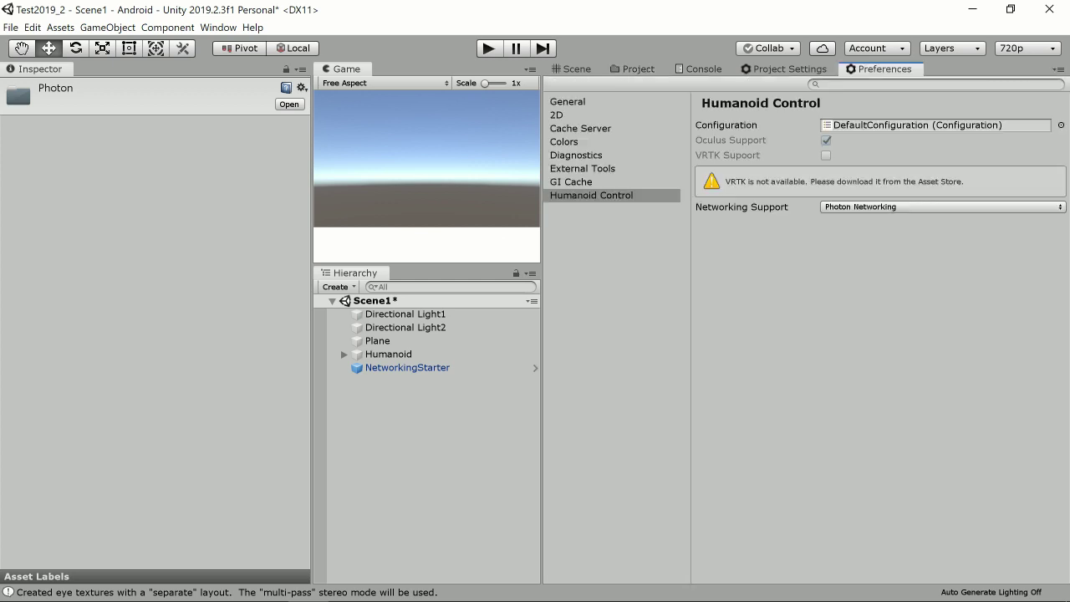
click(943, 207)
click(885, 240)
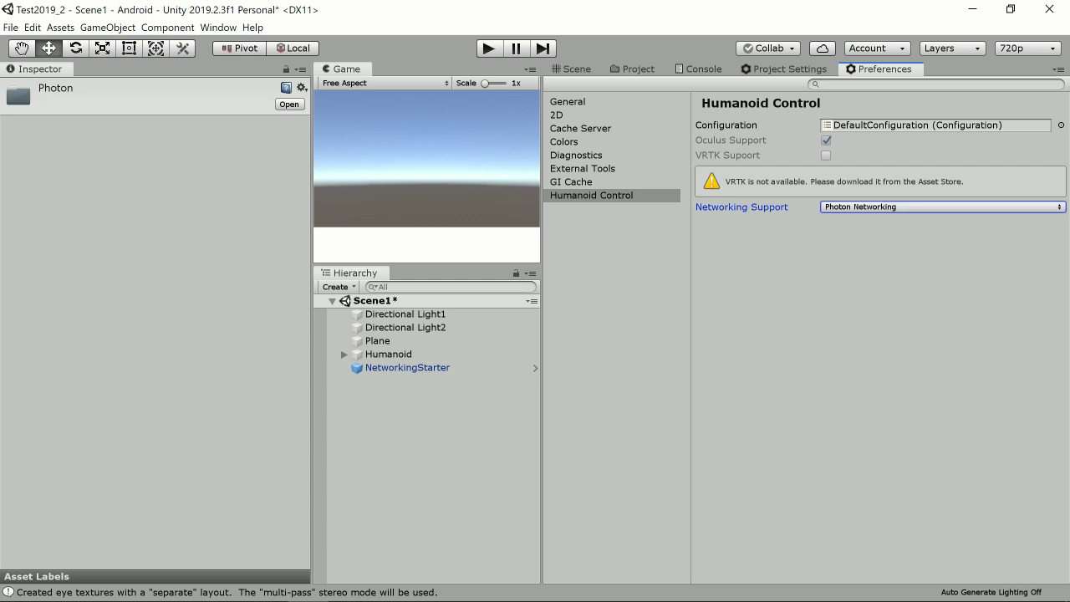
click(633, 68)
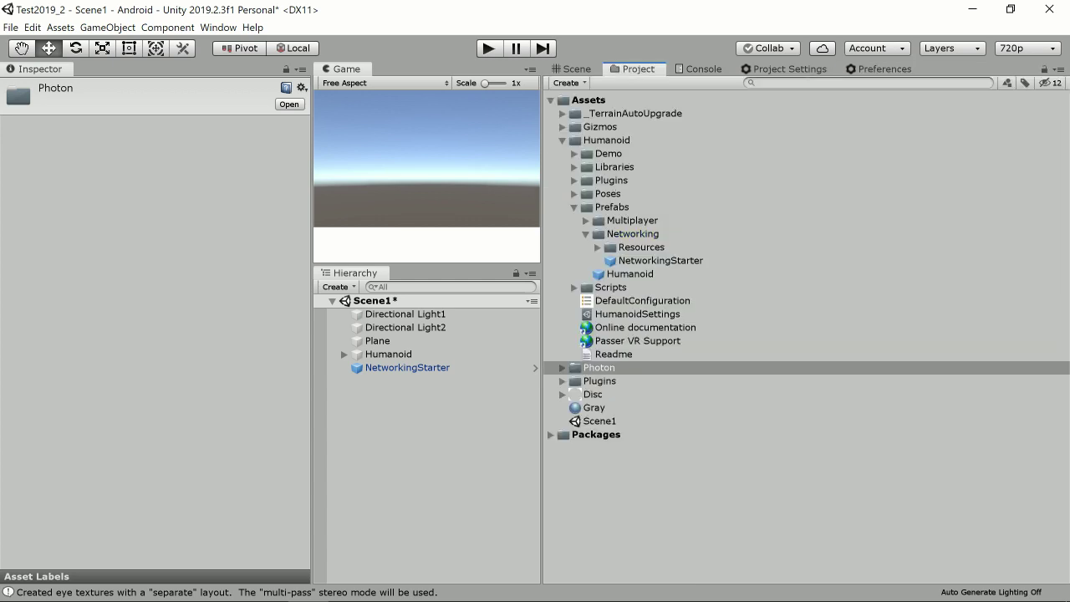
click(572, 68)
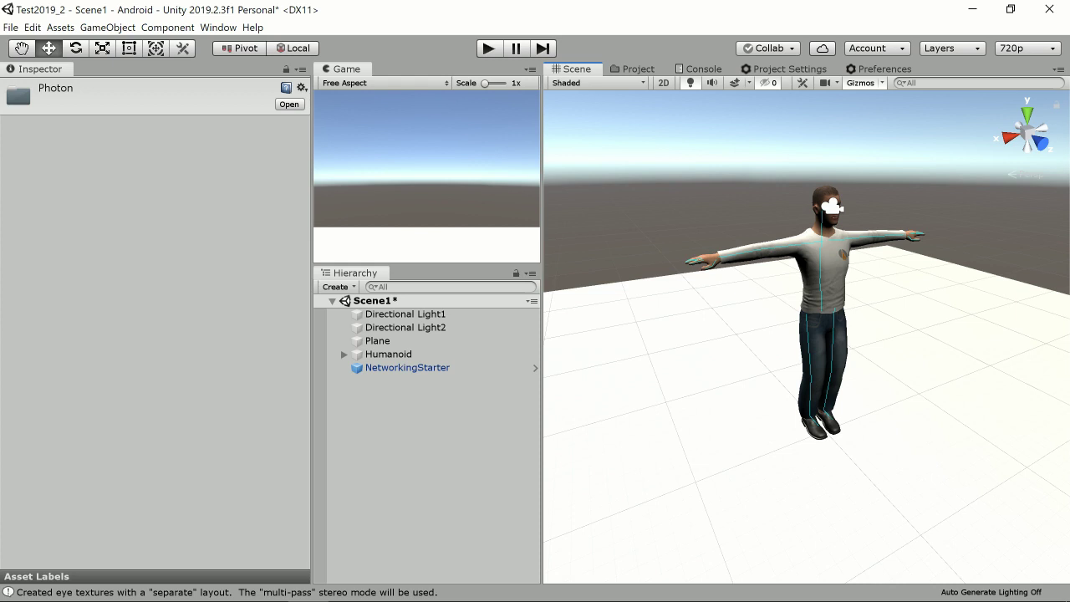
click(11, 27)
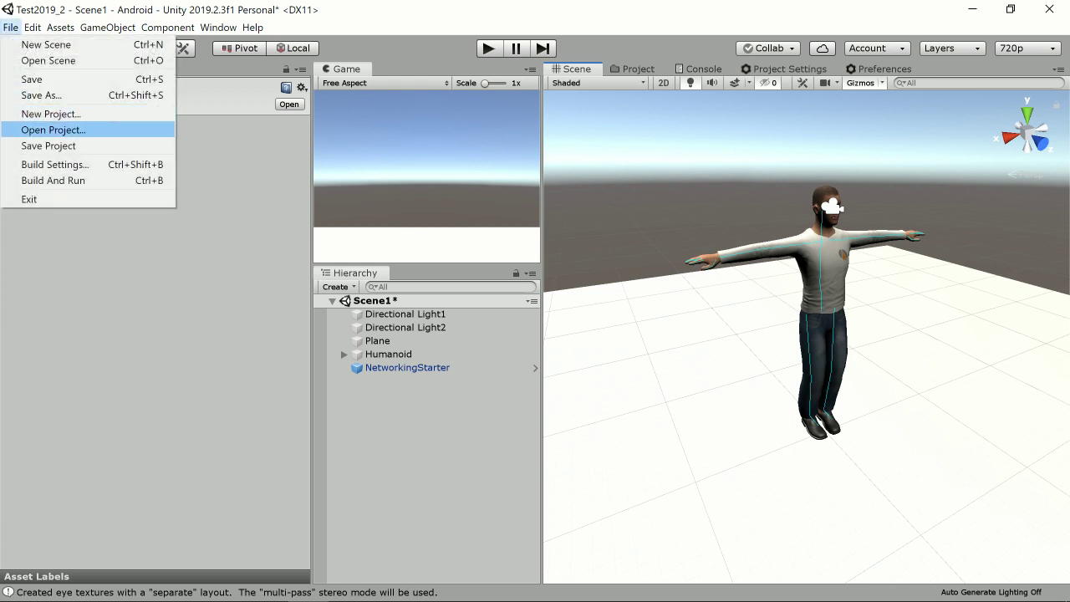
- Build and Run the Android app from Build Settings as Test.apk, choosing to replace the existing file
click(54, 164)
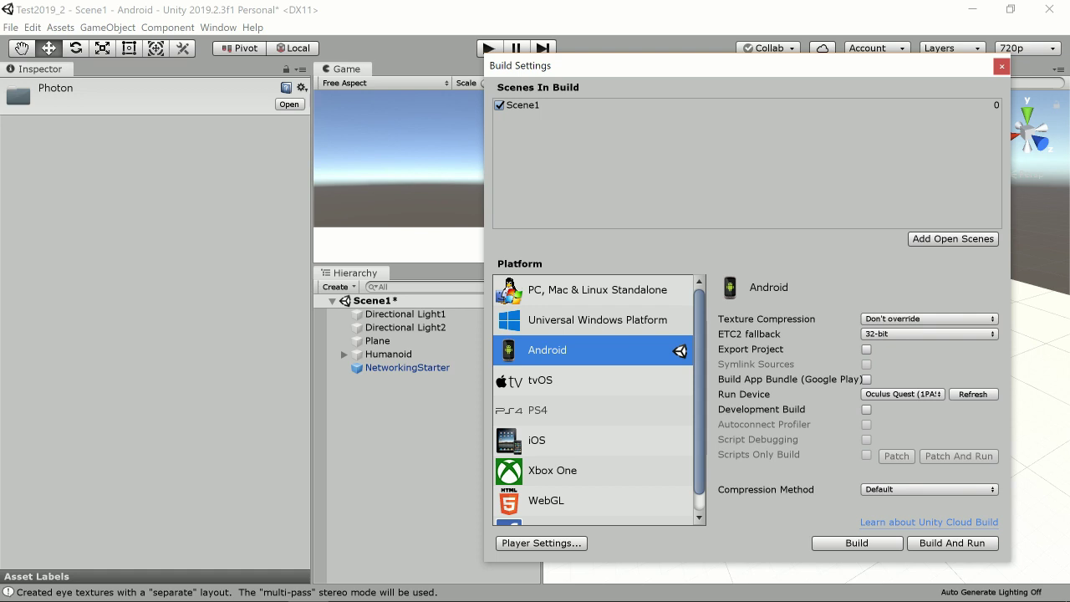
click(953, 543)
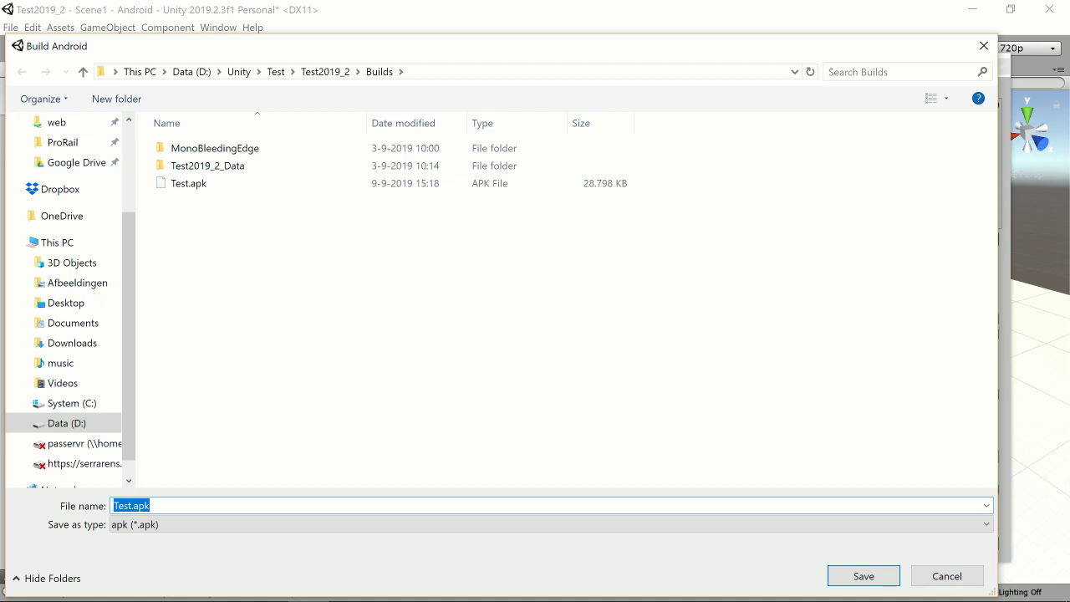
key(Return)
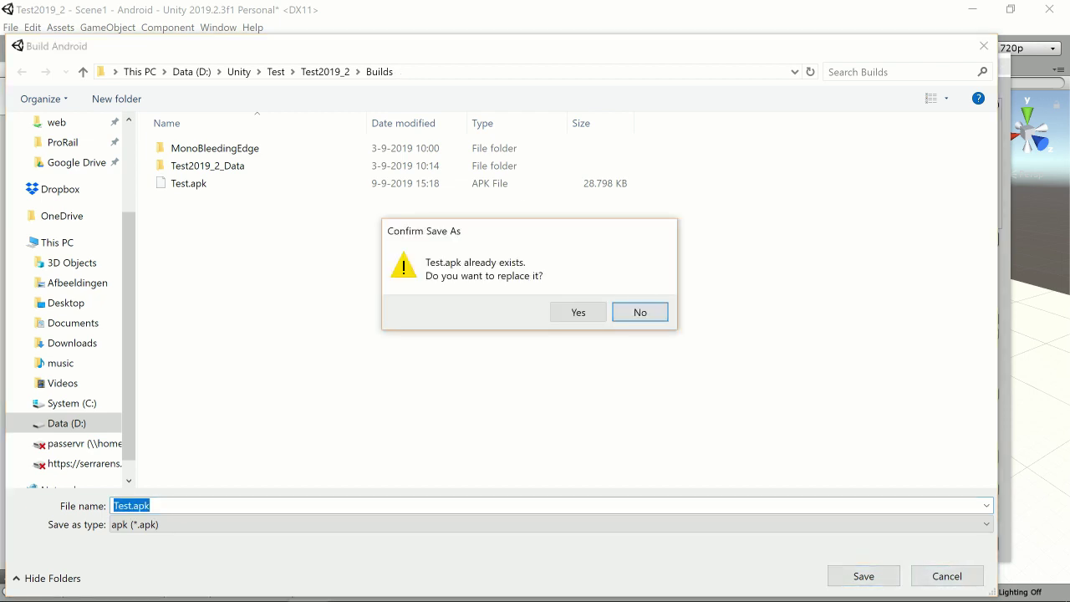
key(Left)
- Confirm overwriting Test.apk, let the Android build succeed, then enter play mode
key(Return)
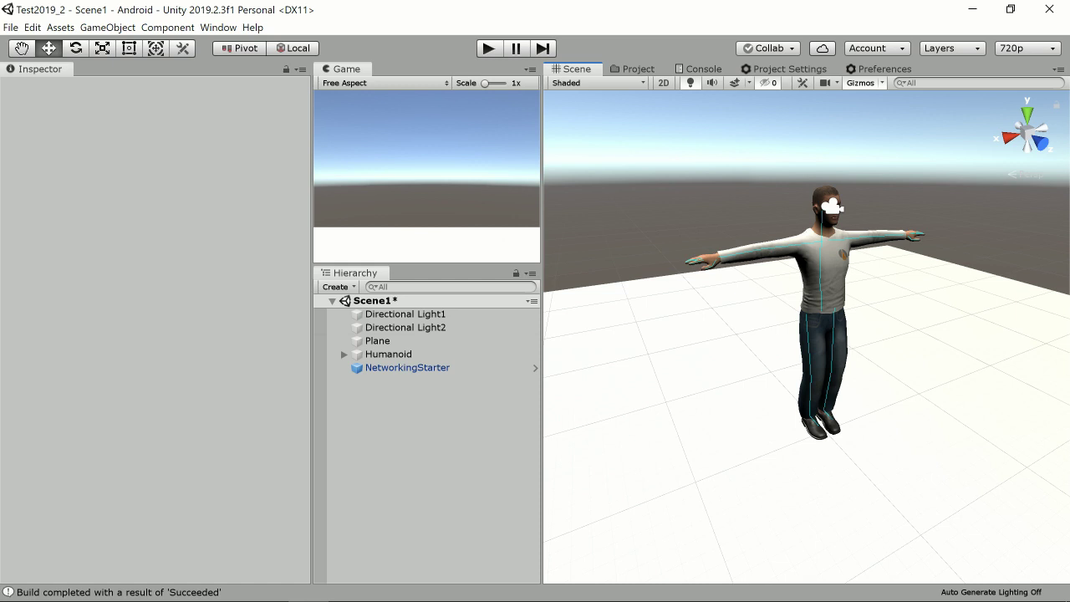
key(ctrl+p)
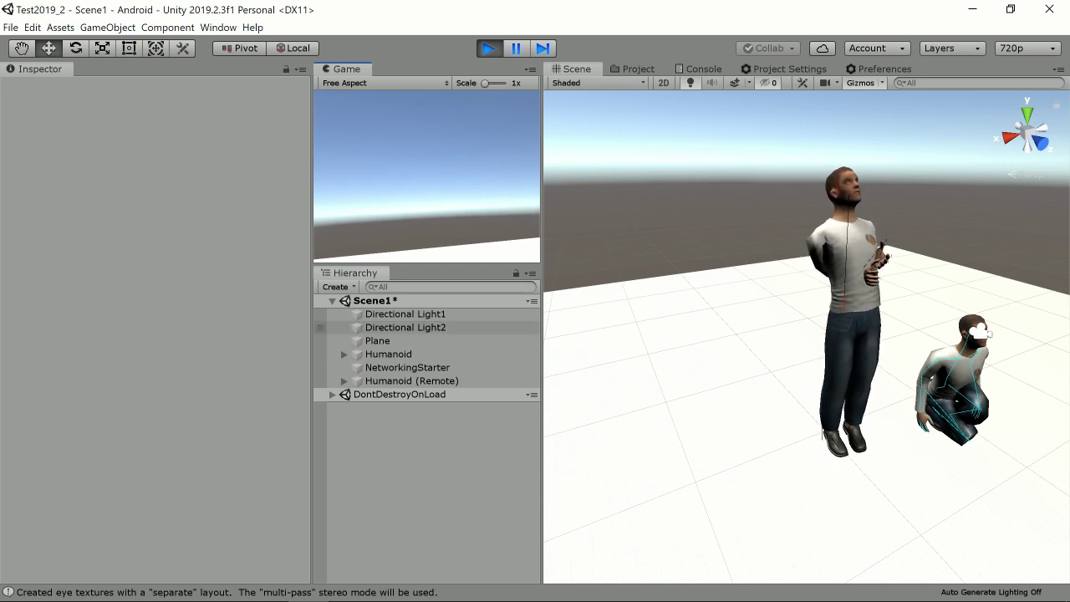
- Select the local Humanoid, then Humanoid (Remote), in the Hierarchy to inspect each
click(388, 353)
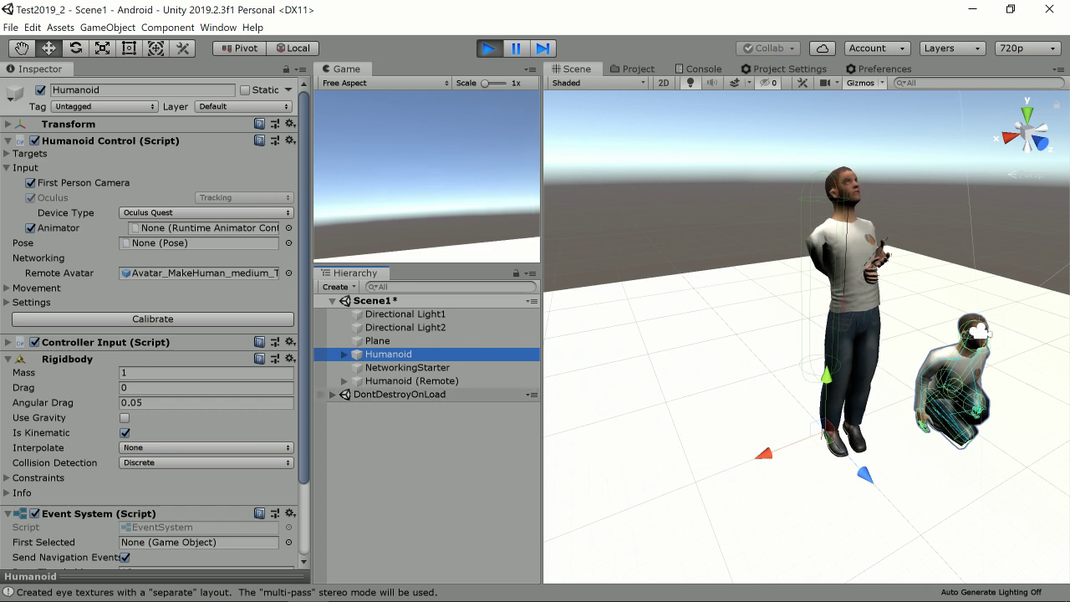
click(411, 381)
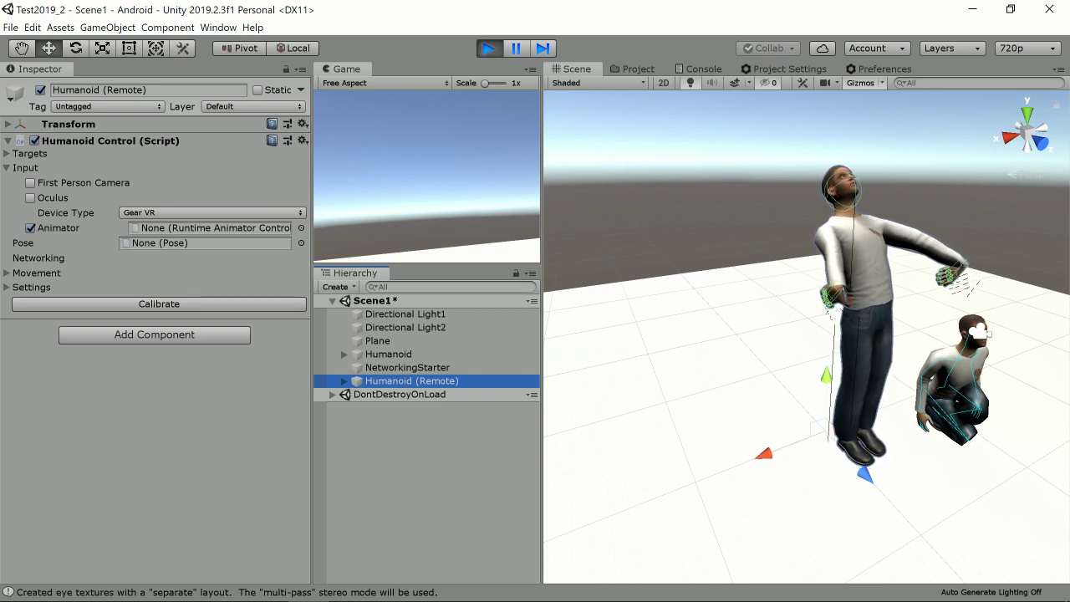
- Exit play mode after watching the remote avatar move
key(ctrl+p)
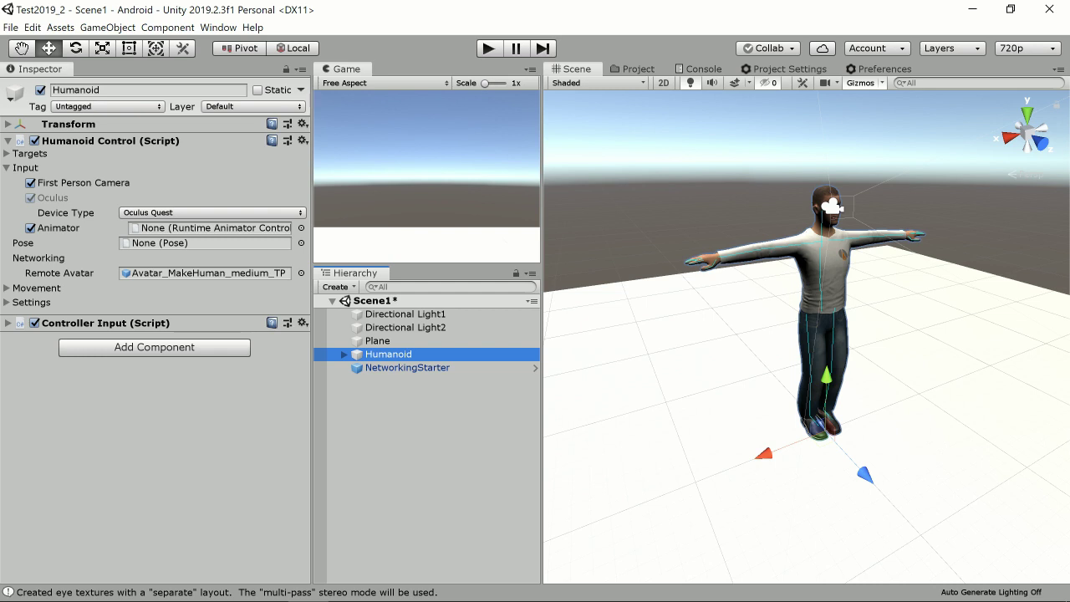
key(alt+shift+a)
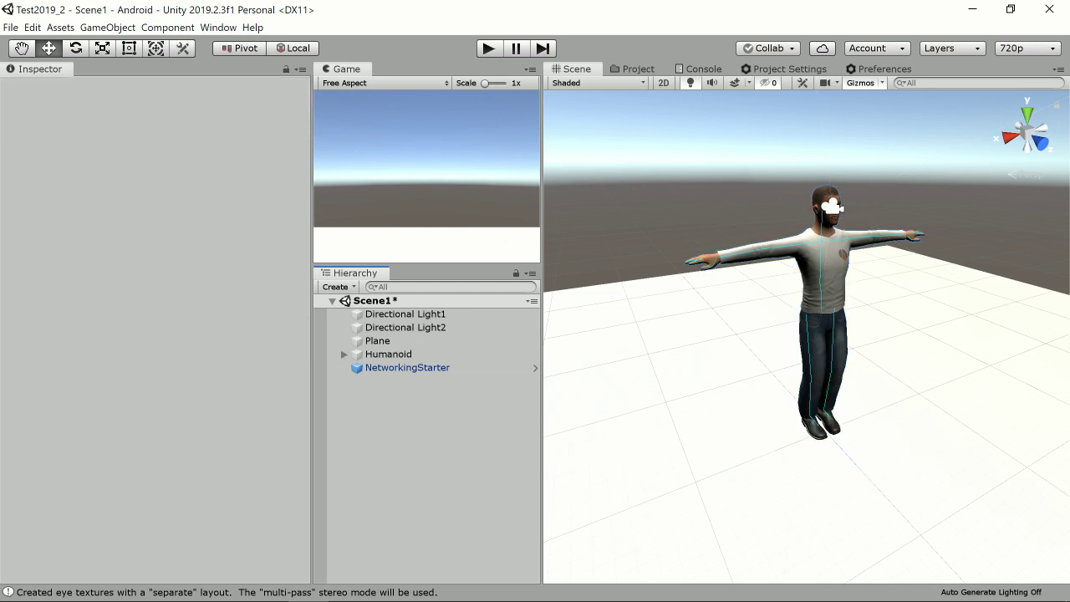